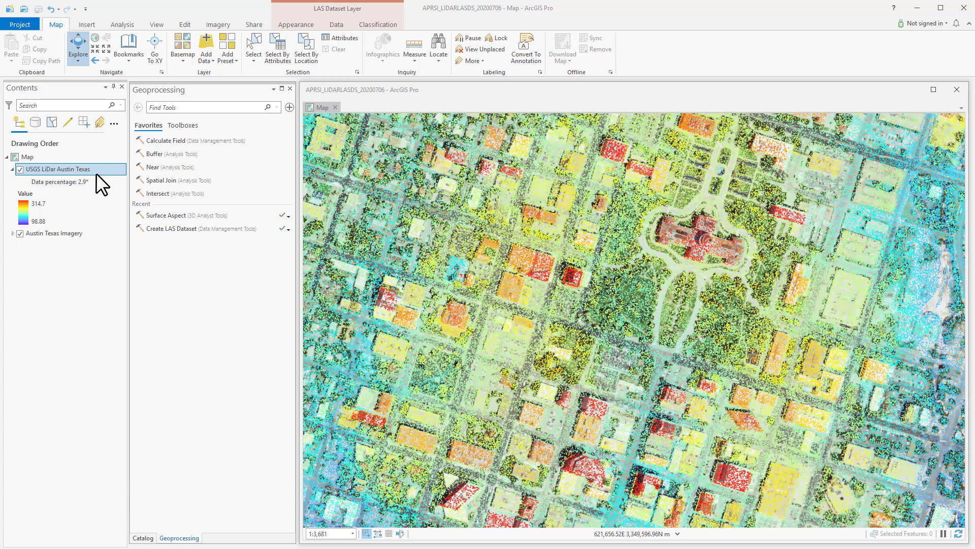
Show the Appearance settings for the USGS LiDar Austin Texas LAS layer.
left_click(295, 26)
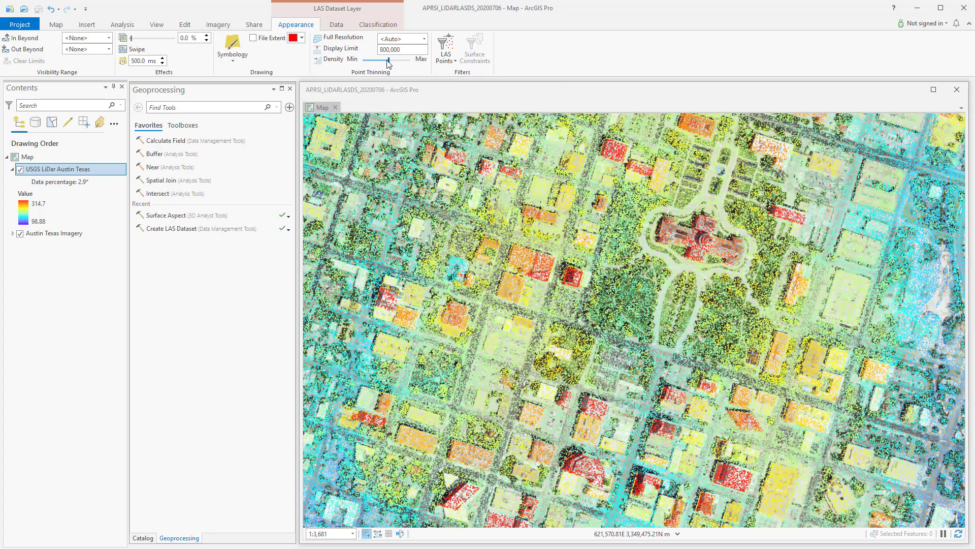
Raise the point thinning density so 7.1% of points draw, and list the symbology choices.
left_click_drag(389, 62, 409, 62)
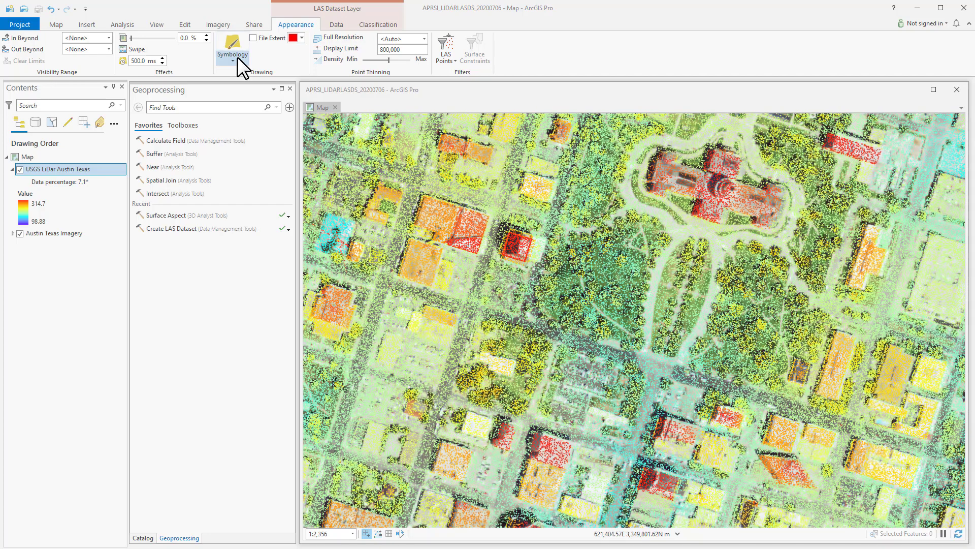
left_click(236, 57)
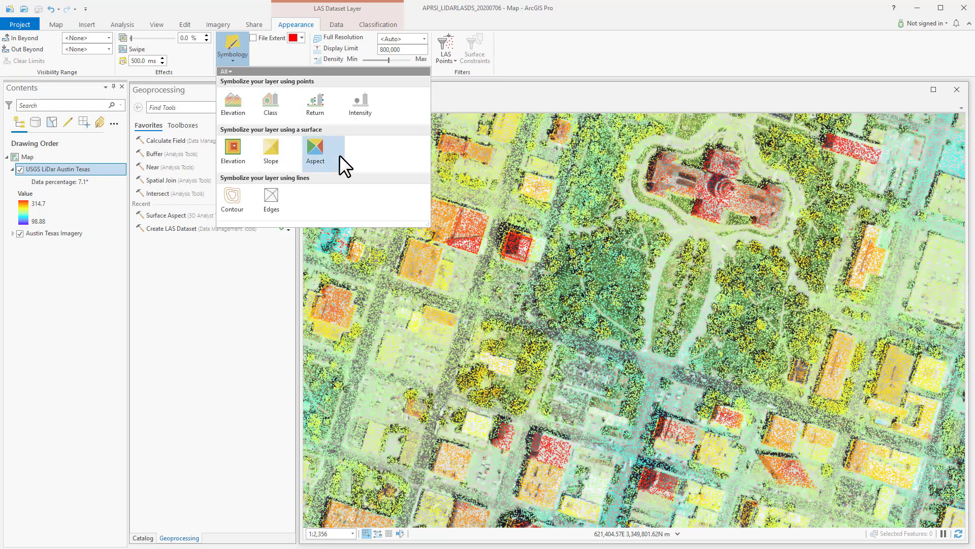
Symbolize the LiDAR points by Class across 11 classification codes, then close the Symbology pane.
left_click(275, 102)
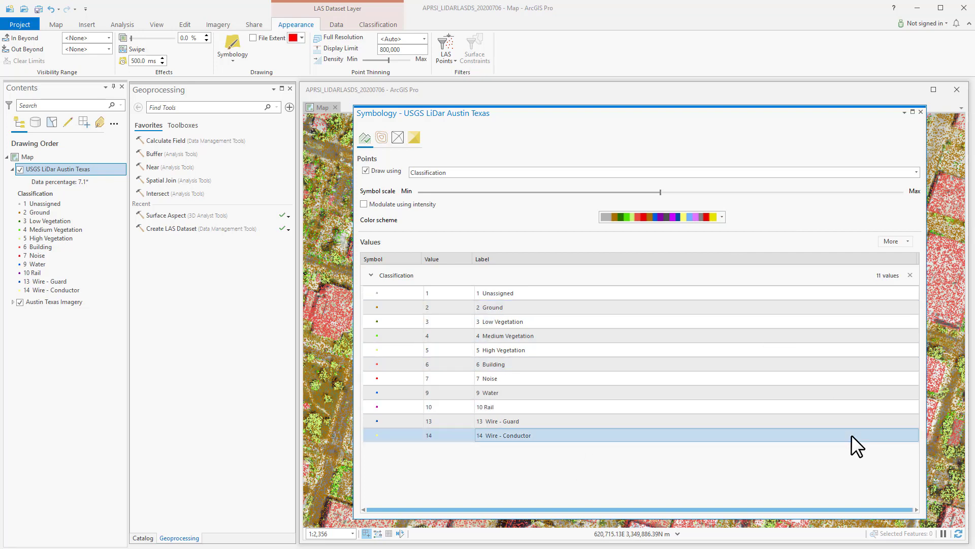
left_click(919, 111)
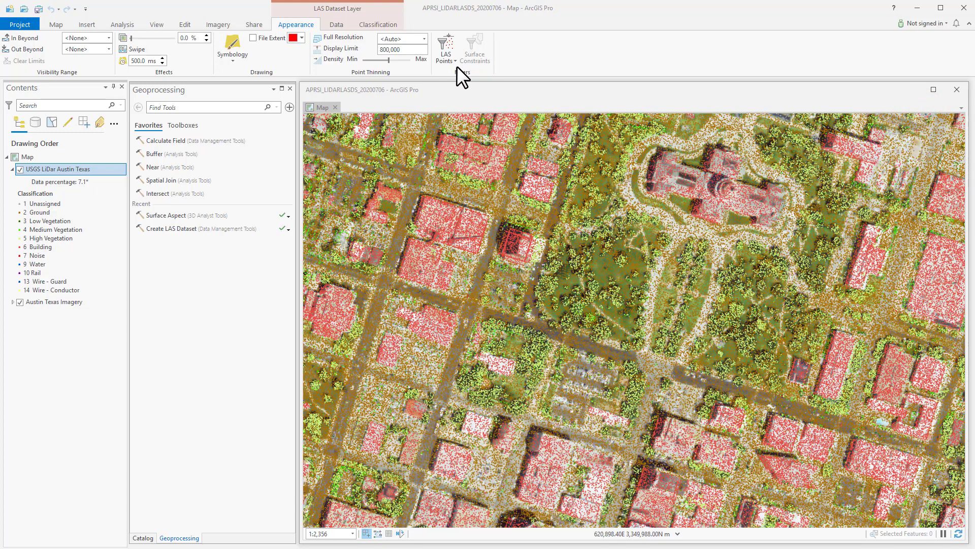
Set the layer's LAS Filter to only classes 3, 4 and 5 (low, medium, high vegetation).
left_click(447, 57)
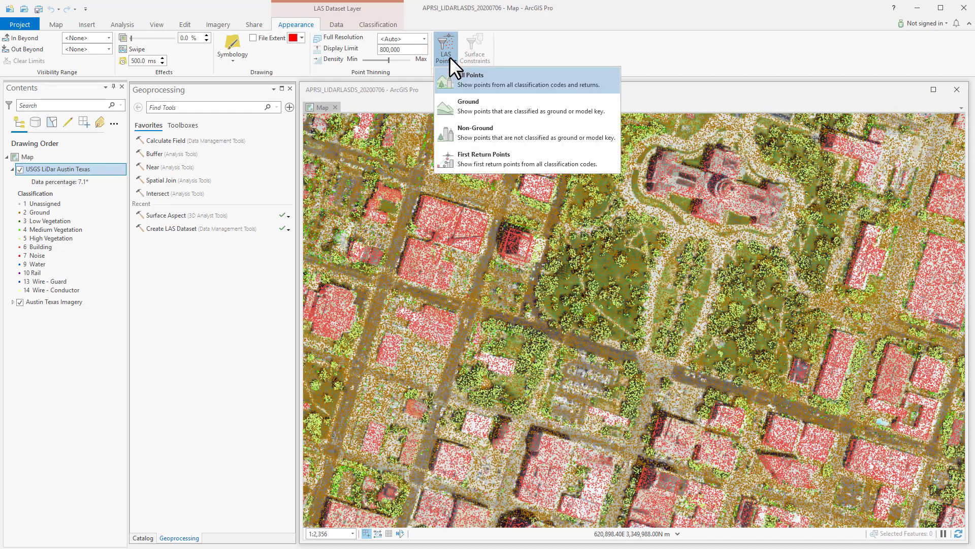
double_click(72, 169)
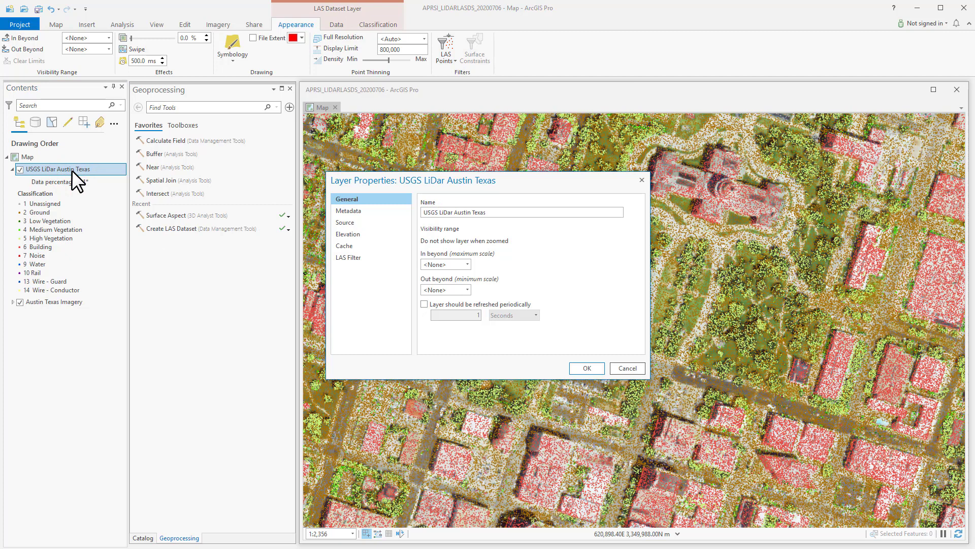
left_click(349, 258)
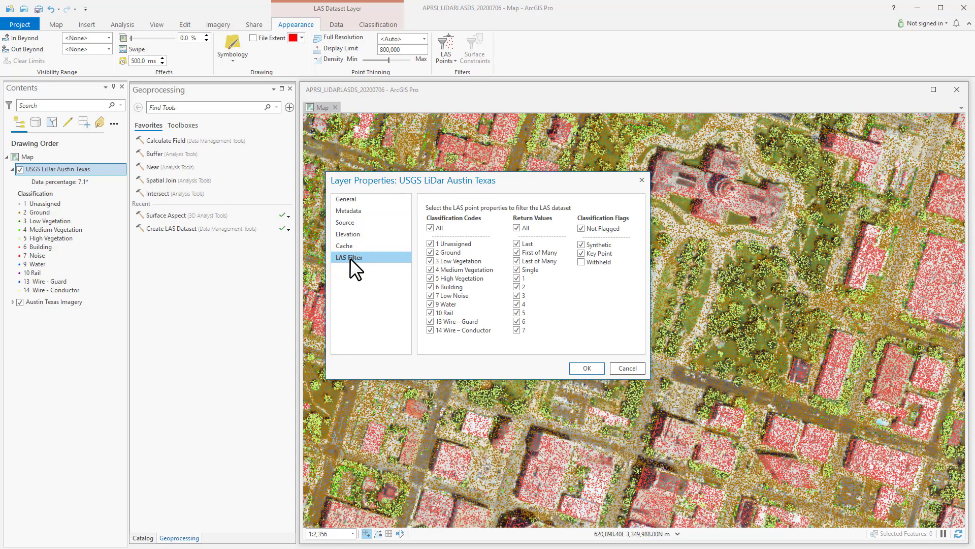
left_click(430, 228)
left_click(430, 260)
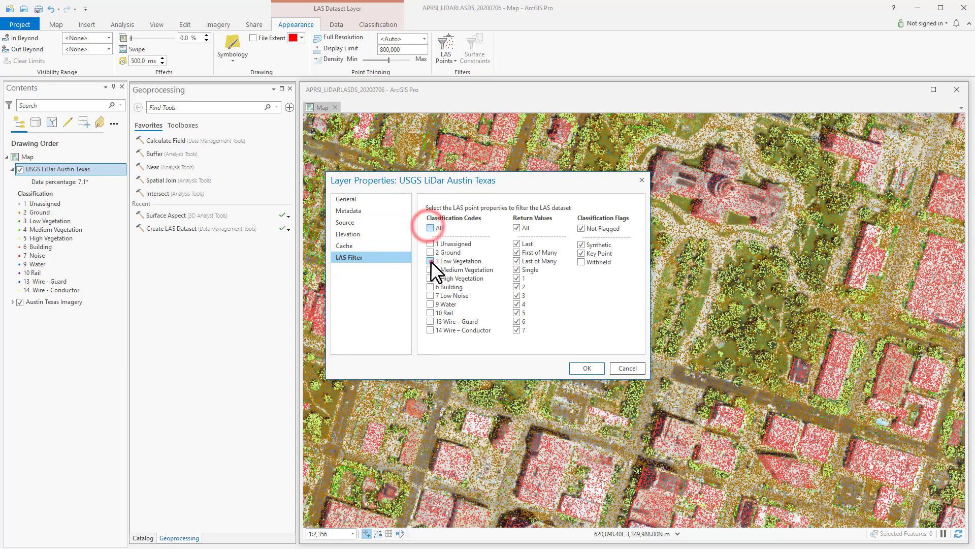
left_click(430, 269)
left_click(430, 279)
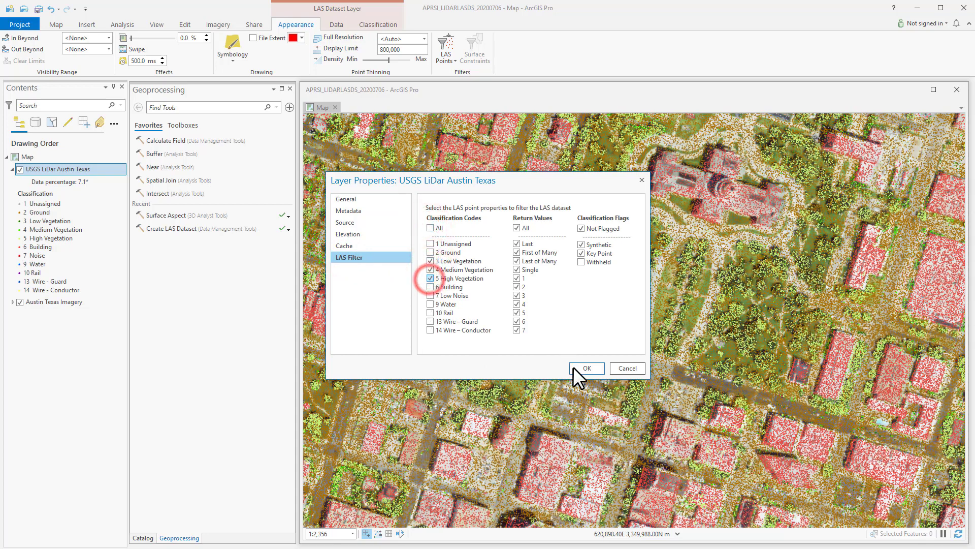
left_click(587, 367)
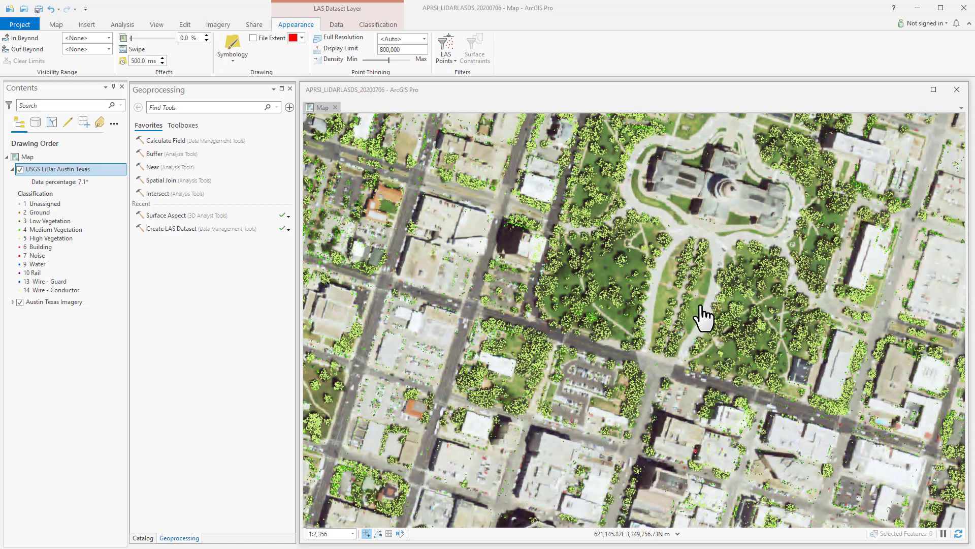
Search Geoprocessing for 'LAS Dataset' and open the Create LAS Dataset tool.
left_click(341, 24)
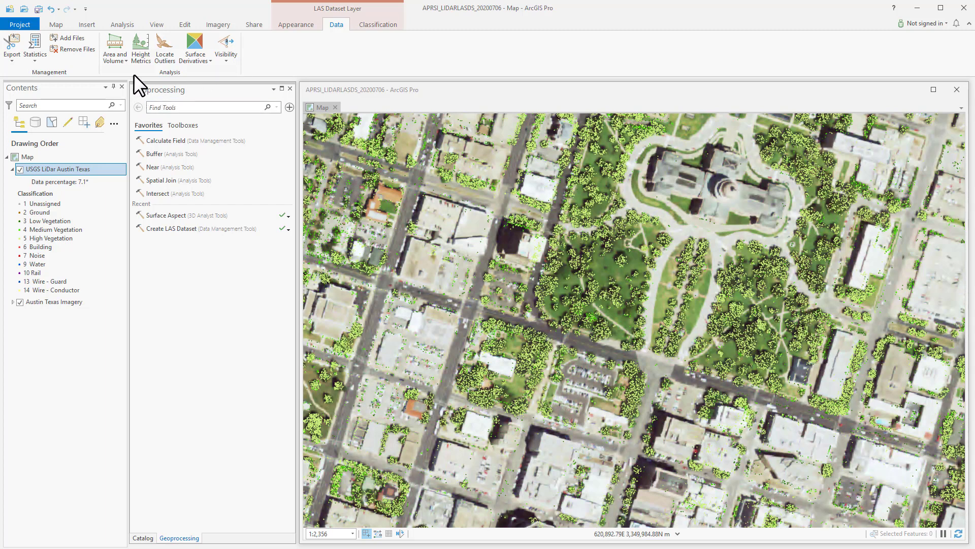
type("LAS Dataset")
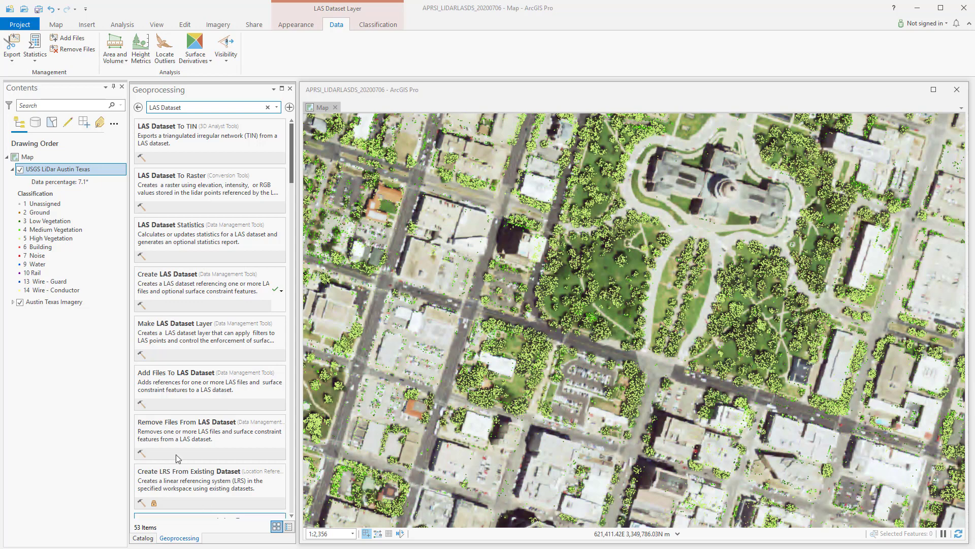
left_click(190, 296)
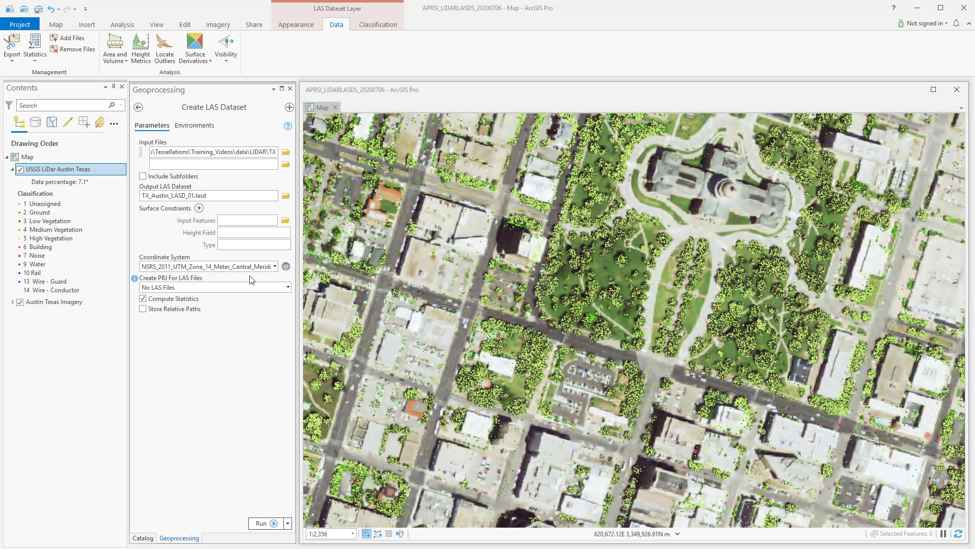
Run Create LAS Dataset to produce TX_Austin_LASD_01.lasd.
left_click(261, 522)
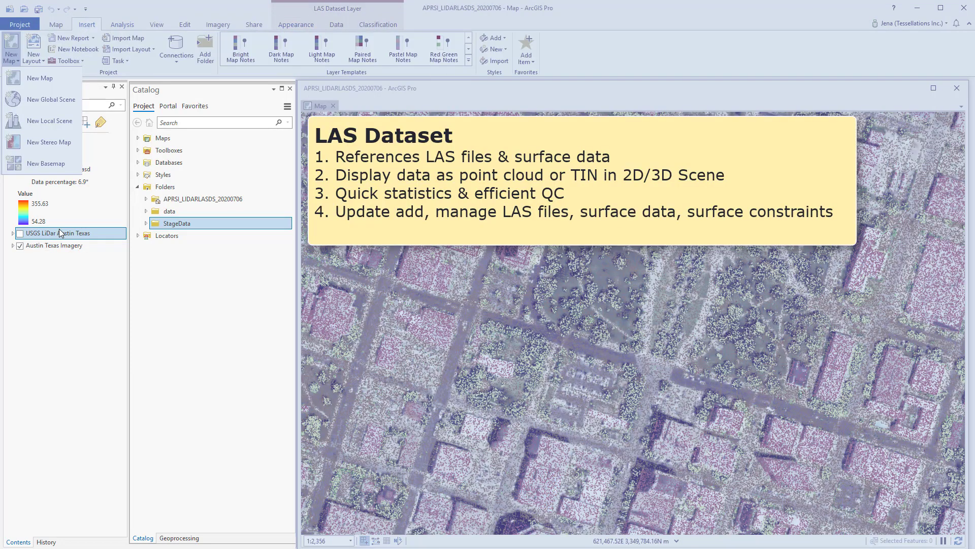
Add TX_Austin_LASD_01.lasd as a 3D layer in a new local scene.
key("Down")
key("Down")
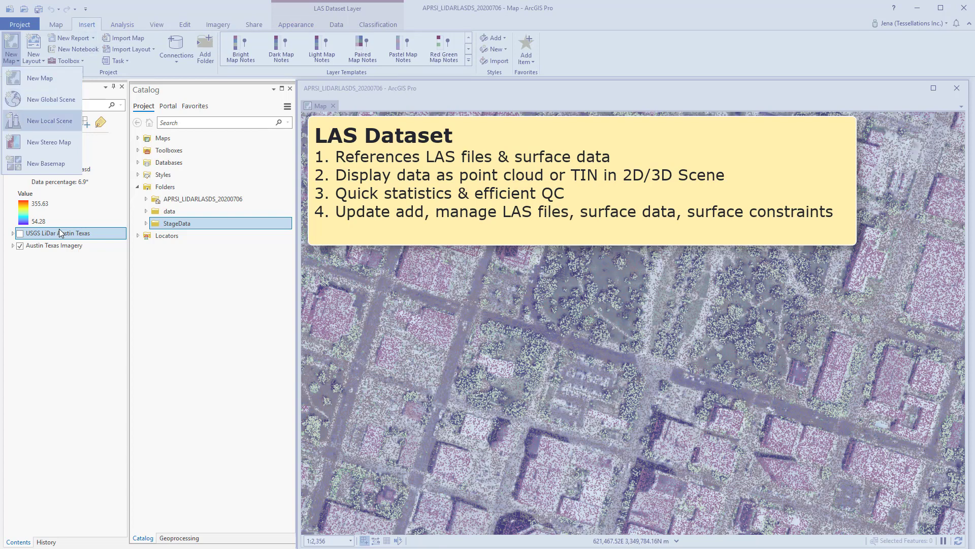
key("Escape")
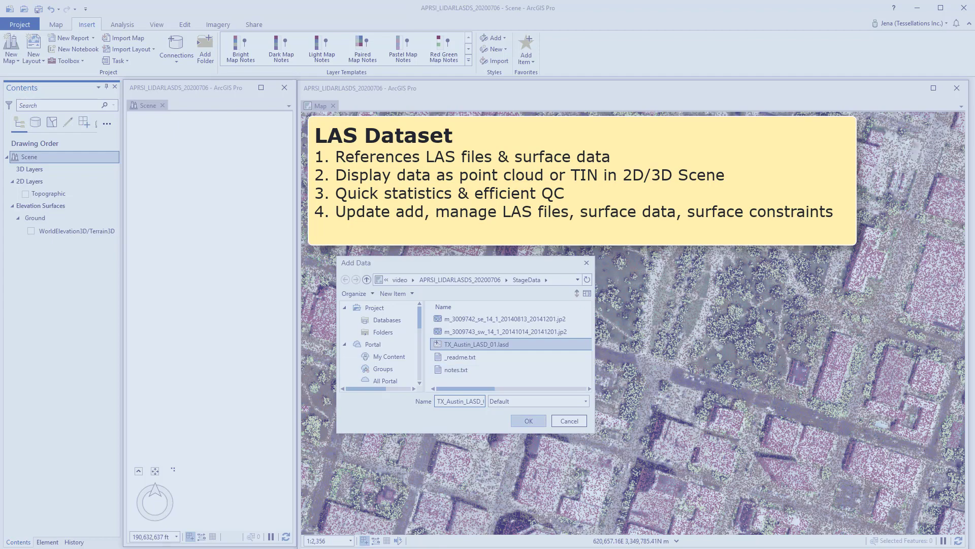
left_click(529, 421)
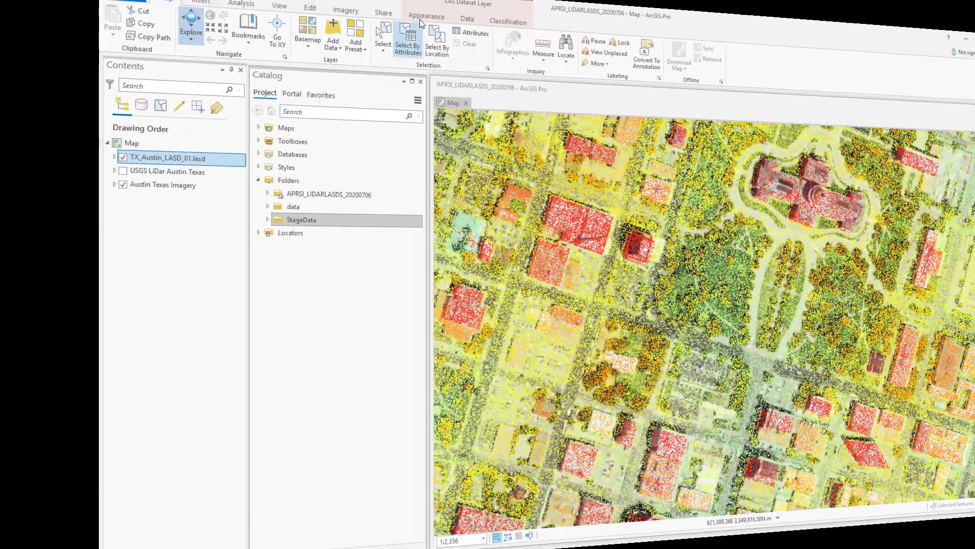
Symbolize TX_Austin_LASD_01.lasd points by Class and close the Symbology pane.
left_click(423, 17)
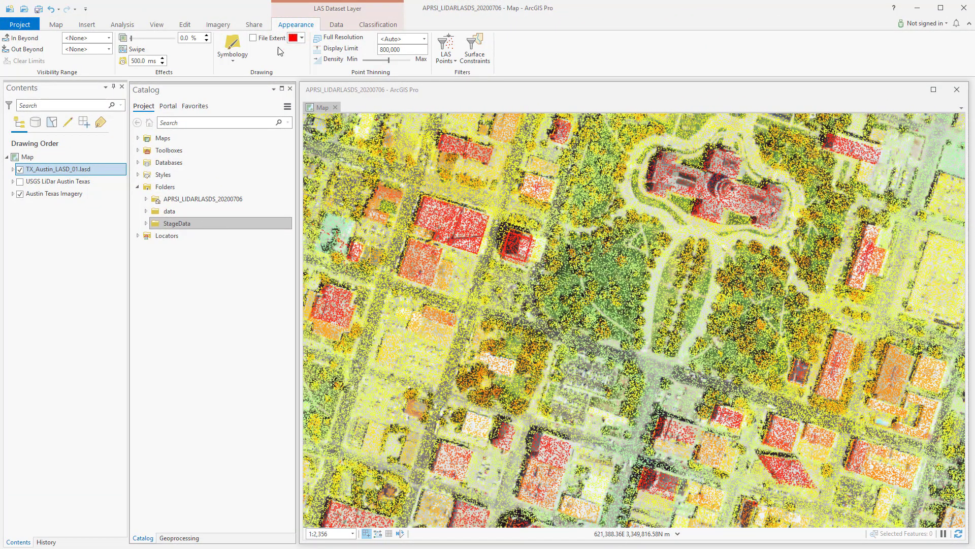
left_click(233, 60)
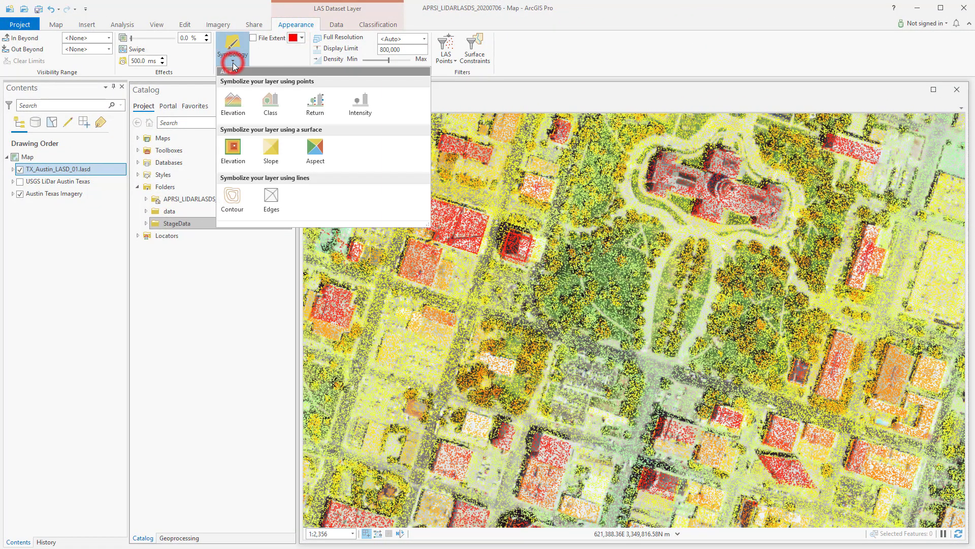
left_click(270, 102)
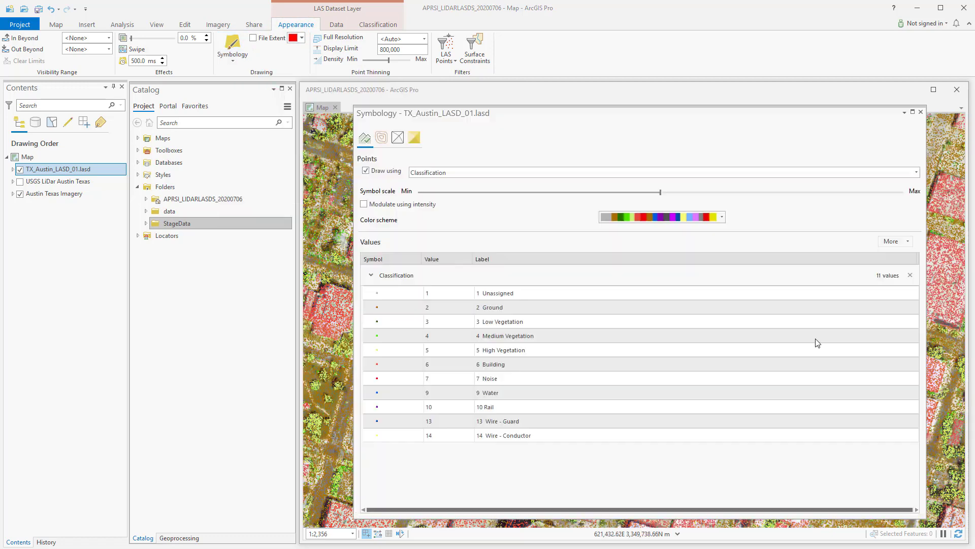
left_click(921, 112)
Exclude the 1 Unassigned class from TX_Austin_LASD_01.lasd using the layer's LAS Filter.
left_click(65, 157)
left_click(63, 168)
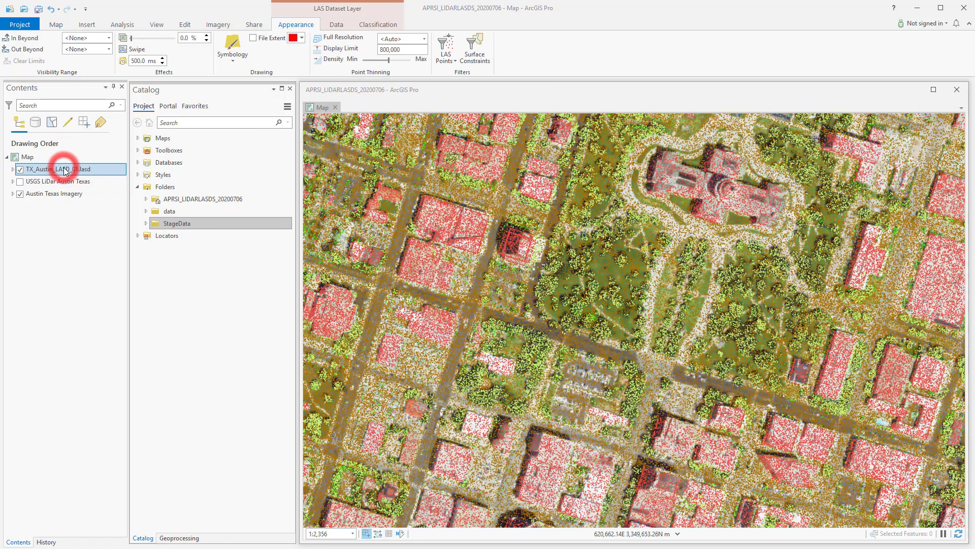
double_click(65, 169)
left_click(376, 257)
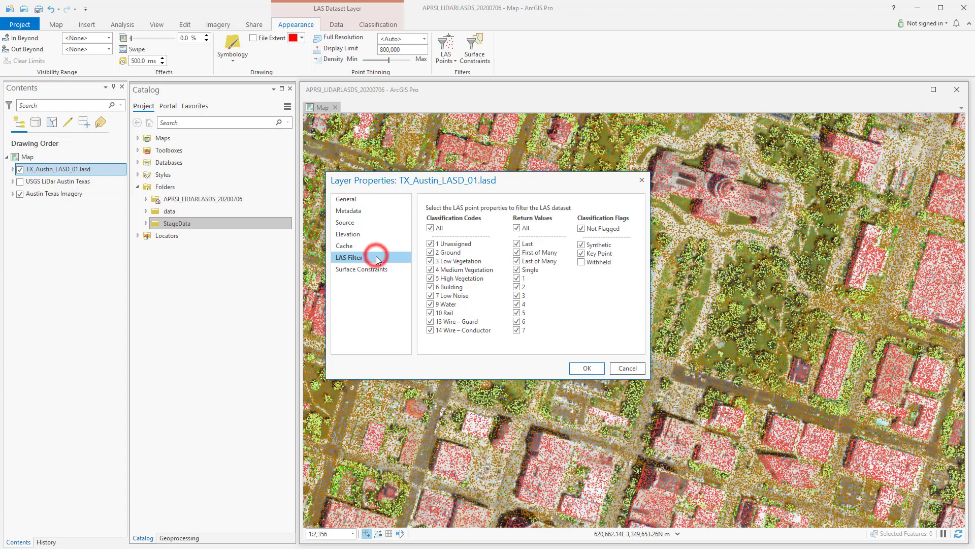
left_click(431, 244)
key("Return")
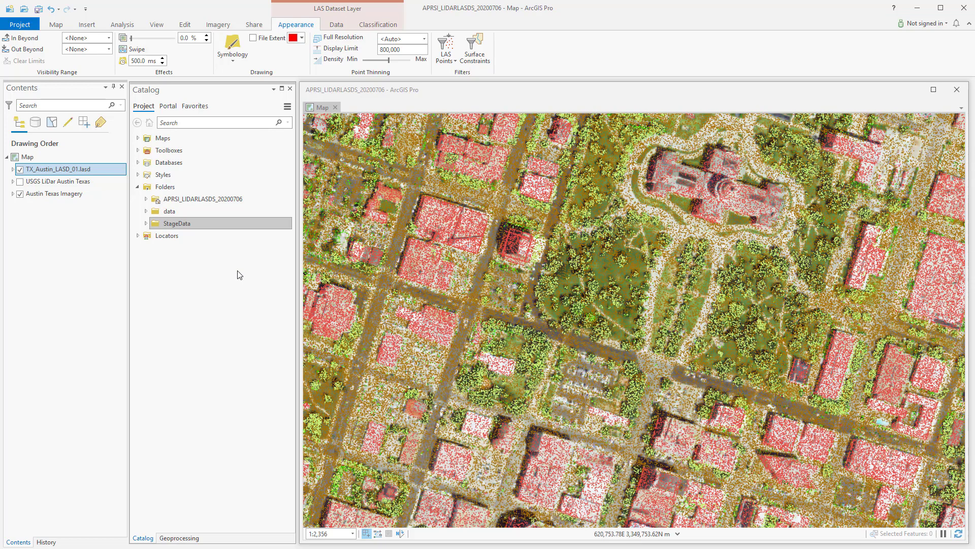
left_click(377, 26)
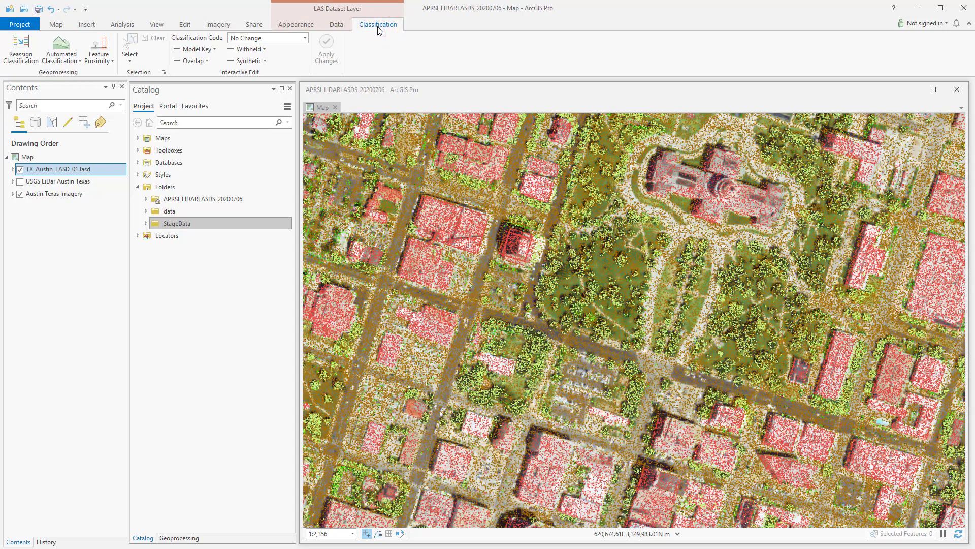
Open the Geoprocessing pane with Ctrl+Alt+T and browse the Data tab's Surface Derivatives list.
key("ctrl+alt+t")
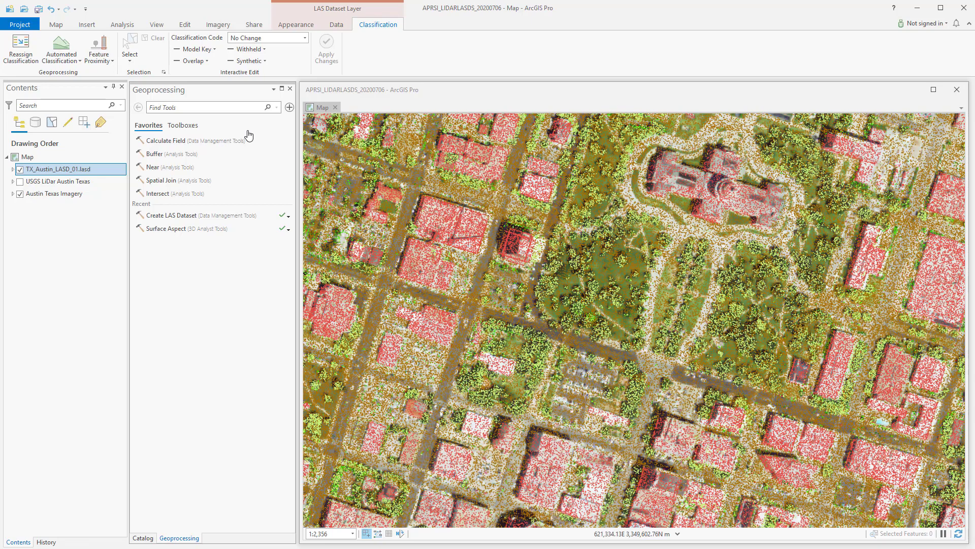
left_click(335, 24)
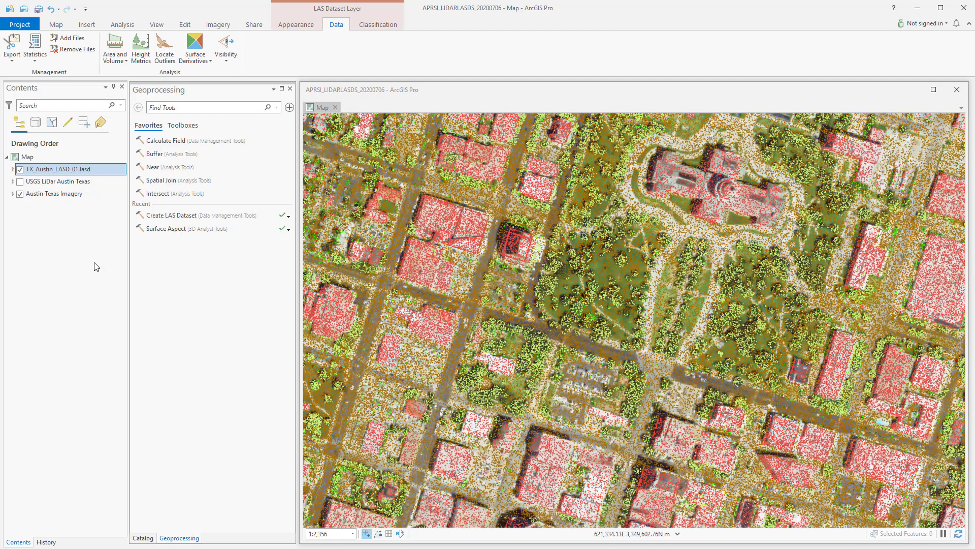
left_click(200, 61)
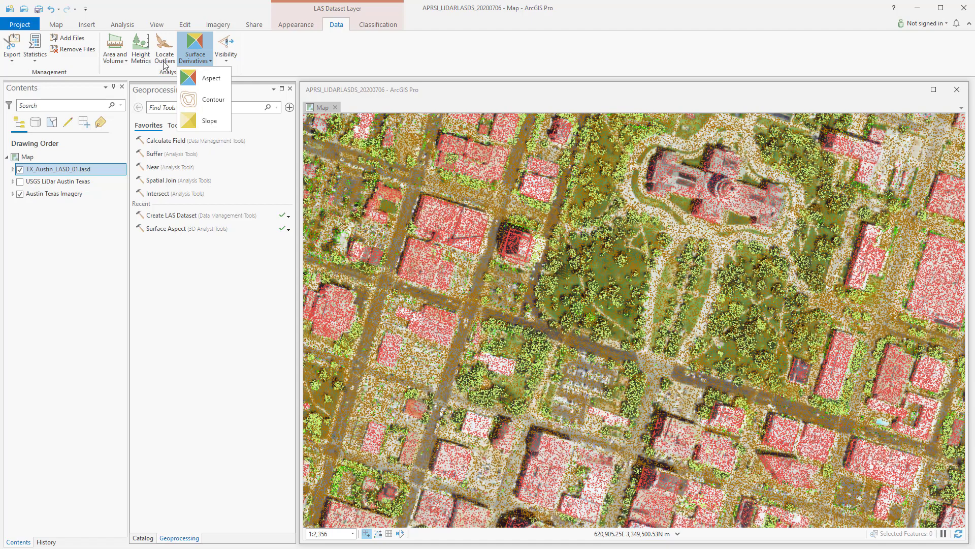
left_click(260, 67)
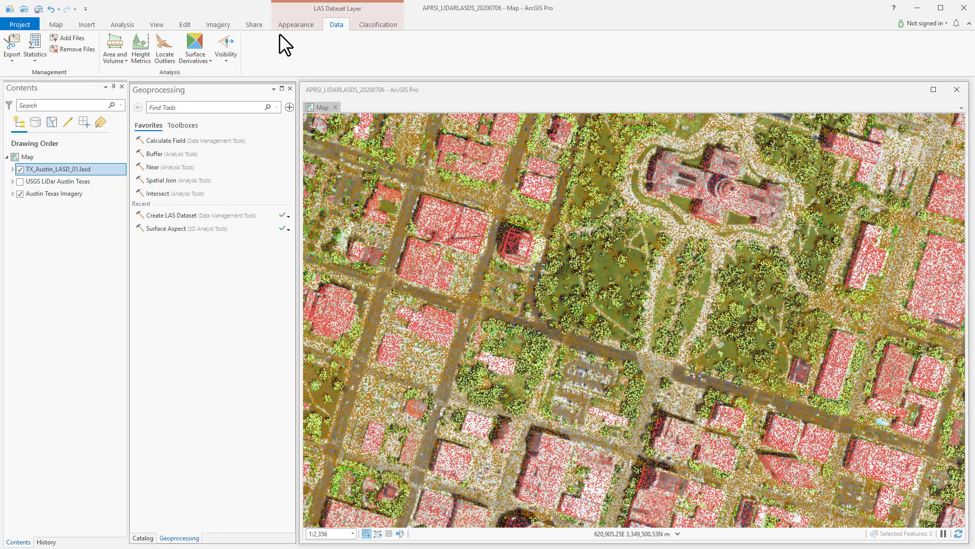
left_click(291, 24)
Switch TX_Austin_LASD_01.lasd symbology to Surface Elevation.
left_click(233, 57)
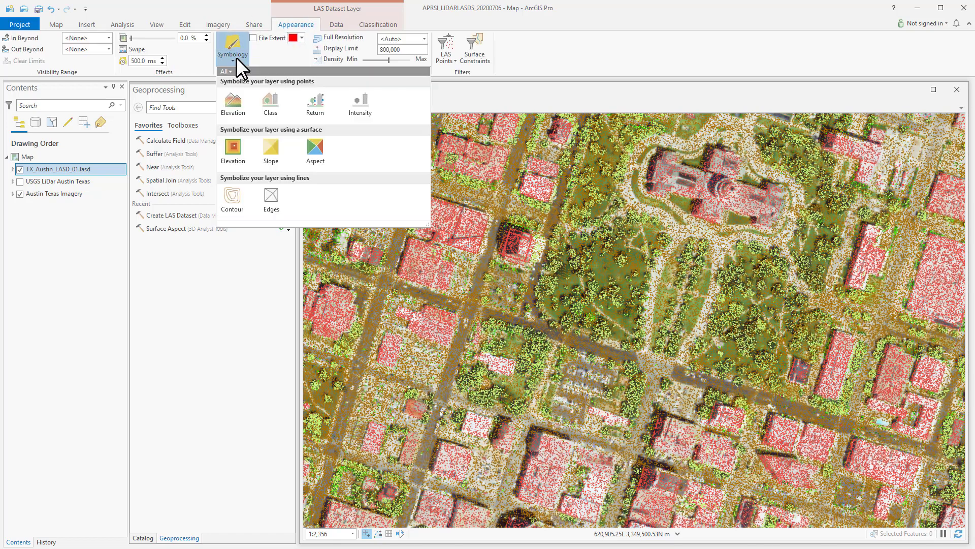
left_click(233, 151)
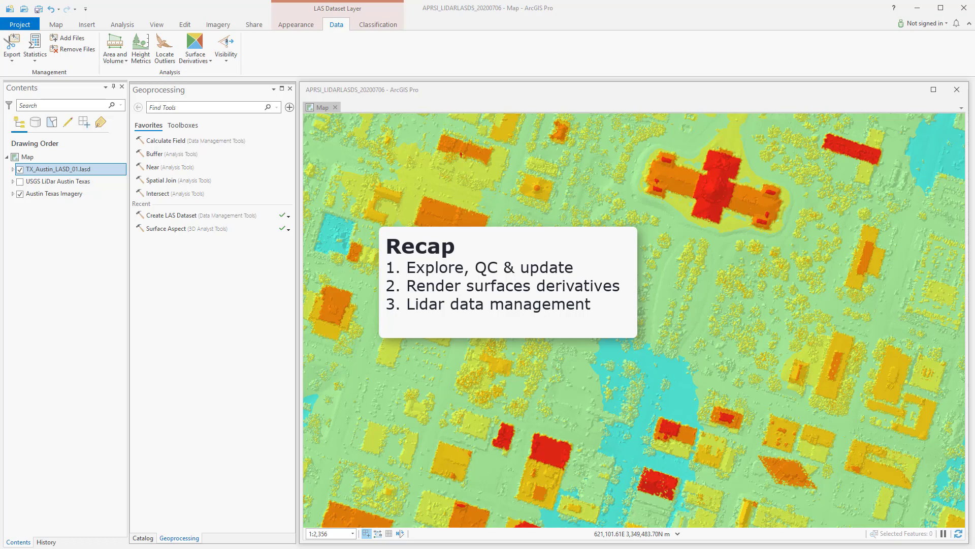
Bring up the Appearance options for the TX_Austin_LASD_01.lasd layer.
left_click(295, 25)
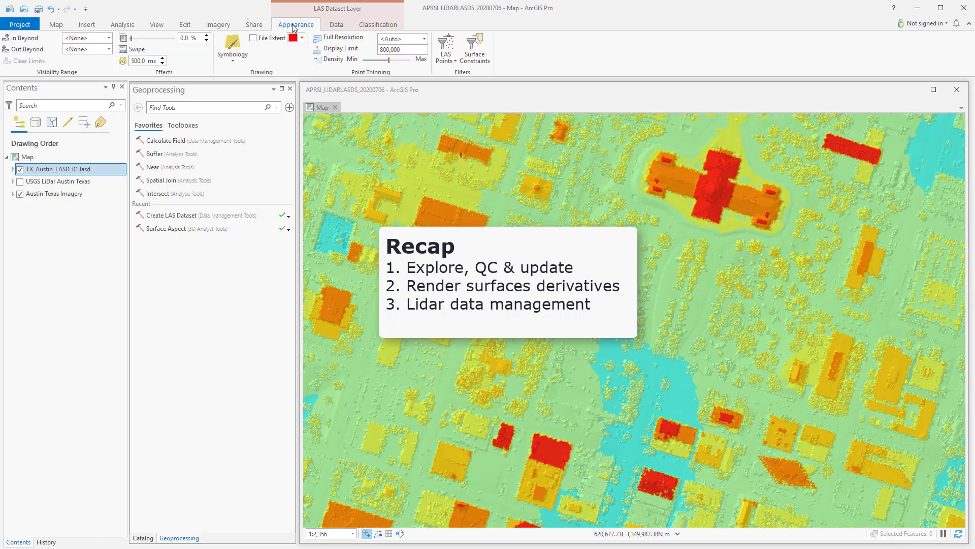